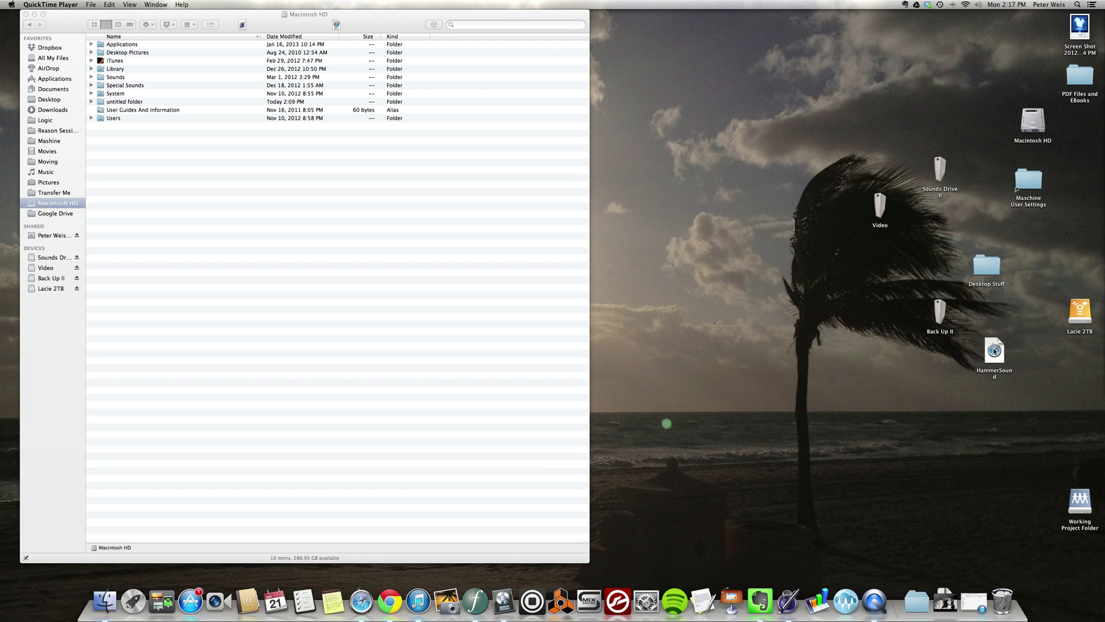
Open the HammerSound web shortcut from the desktop in Safari and centre its window.
{"action": "double_click", "coordinate": [994, 351]}
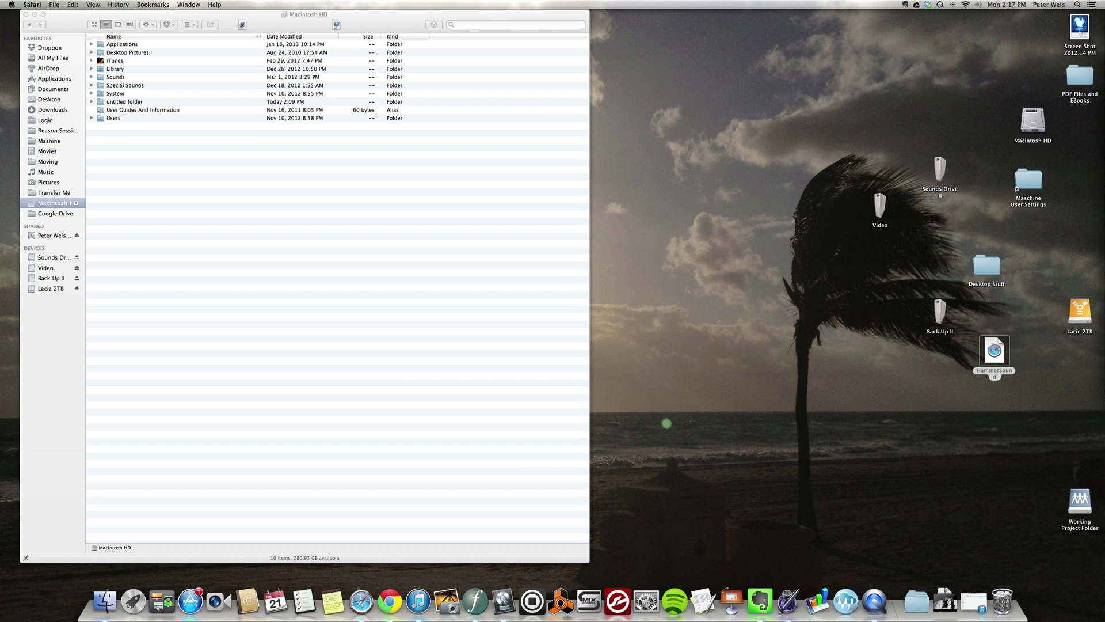
{"action": "left_click_drag", "start_coordinate": [834, 77], "coordinate": [413, 95]}
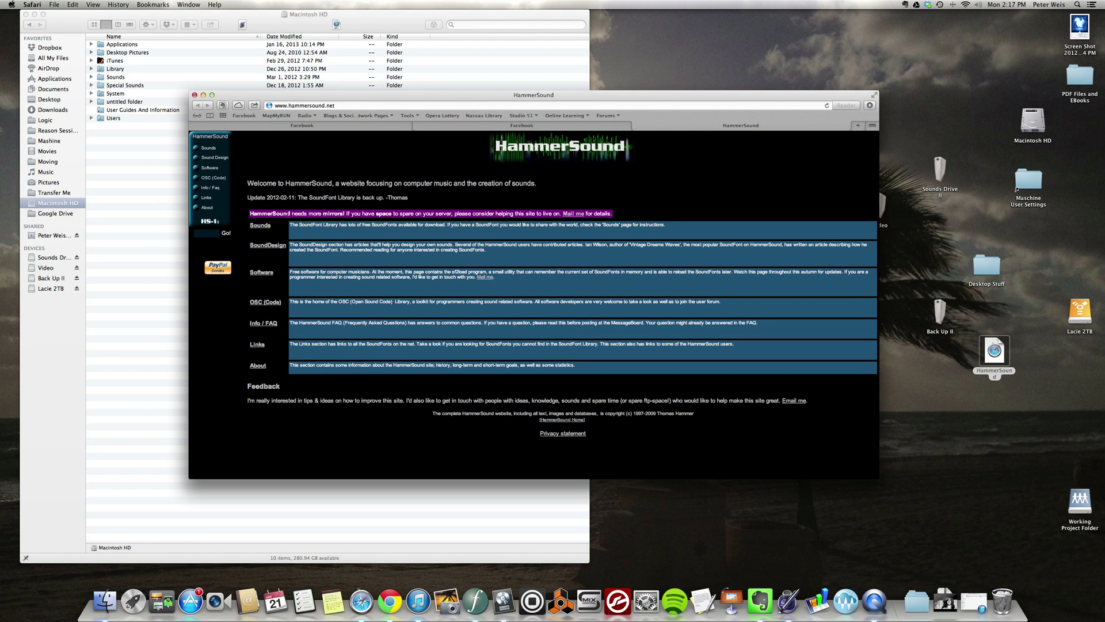
Browse HammerSound's Sounds › SoundFont Library to the Guitar soundfonts list.
{"action": "left_click", "coordinate": [260, 226]}
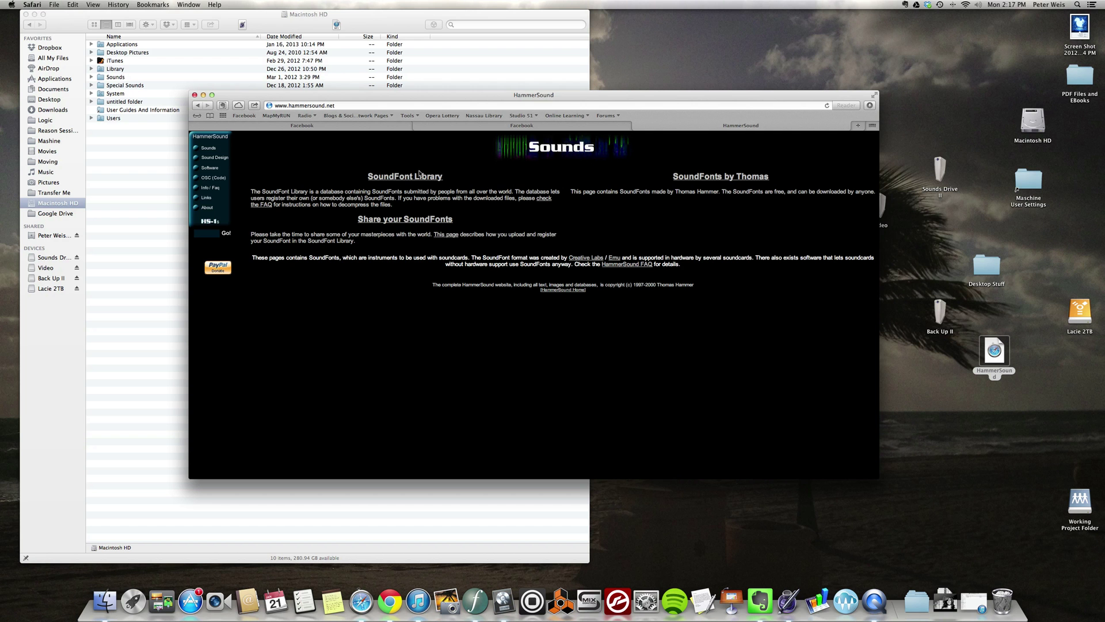
{"action": "left_click", "coordinate": [419, 174]}
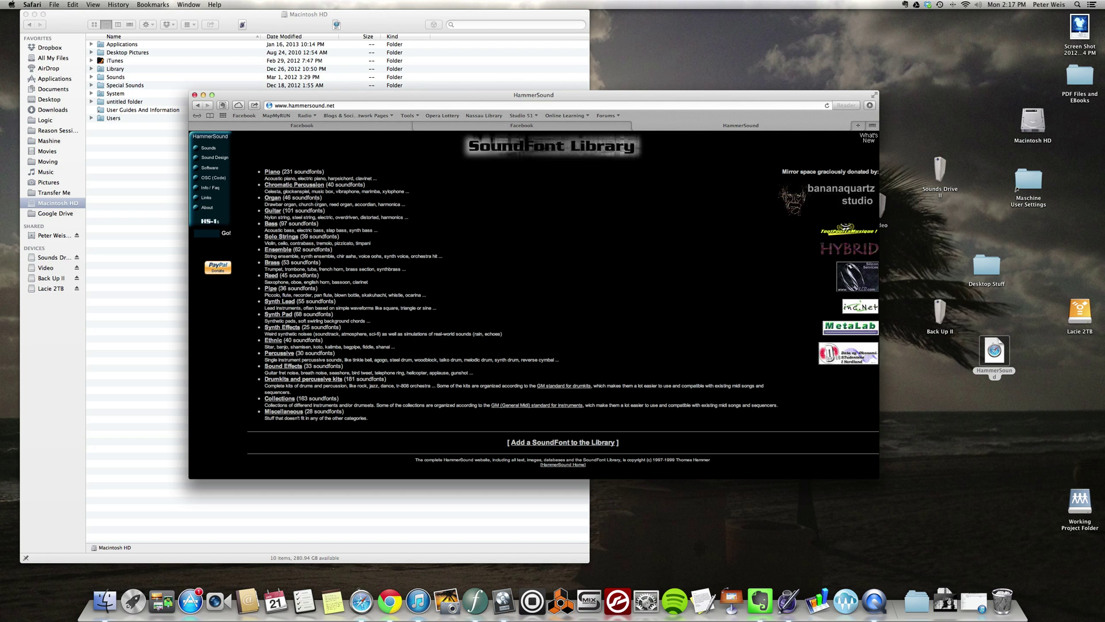
{"action": "left_click", "coordinate": [279, 211]}
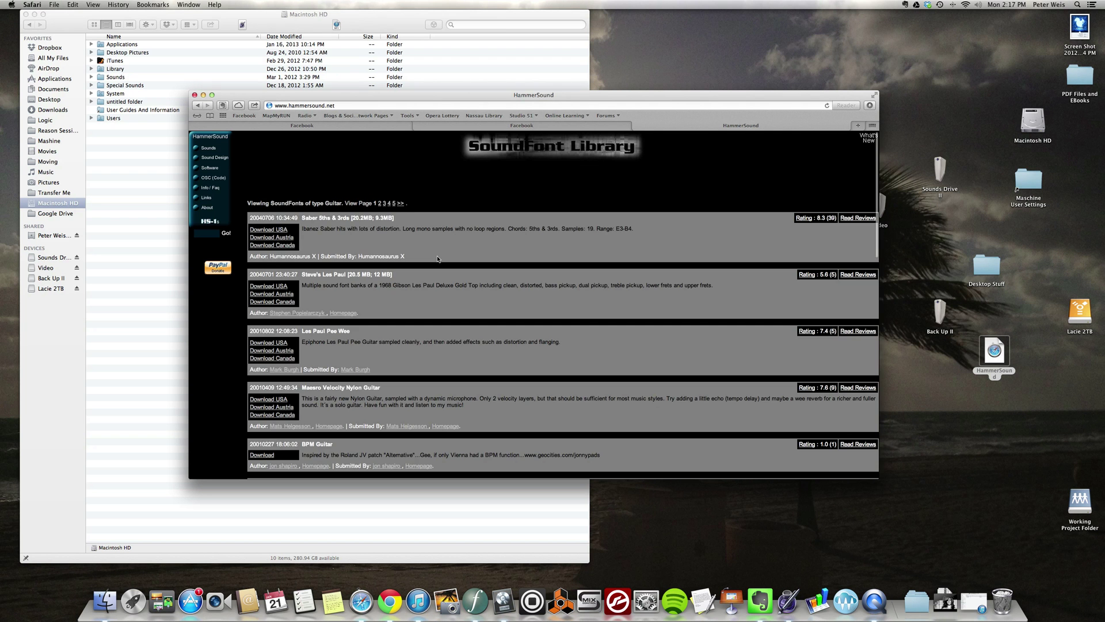
{"action": "scroll", "coordinate": [437, 258], "scroll_direction": "down", "scroll_amount": 5}
{"action": "scroll", "coordinate": [437, 258], "scroll_direction": "down", "scroll_amount": 6}
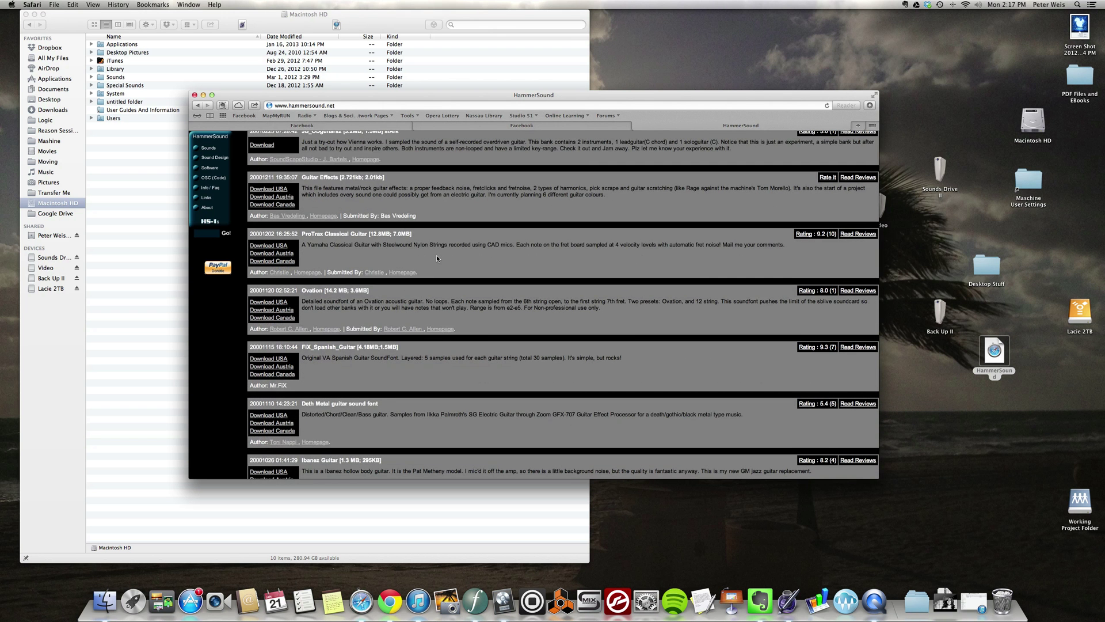
Download ProTrax Classical Guitar from the USA mirror and minimize Safari.
{"action": "left_click", "coordinate": [272, 247]}
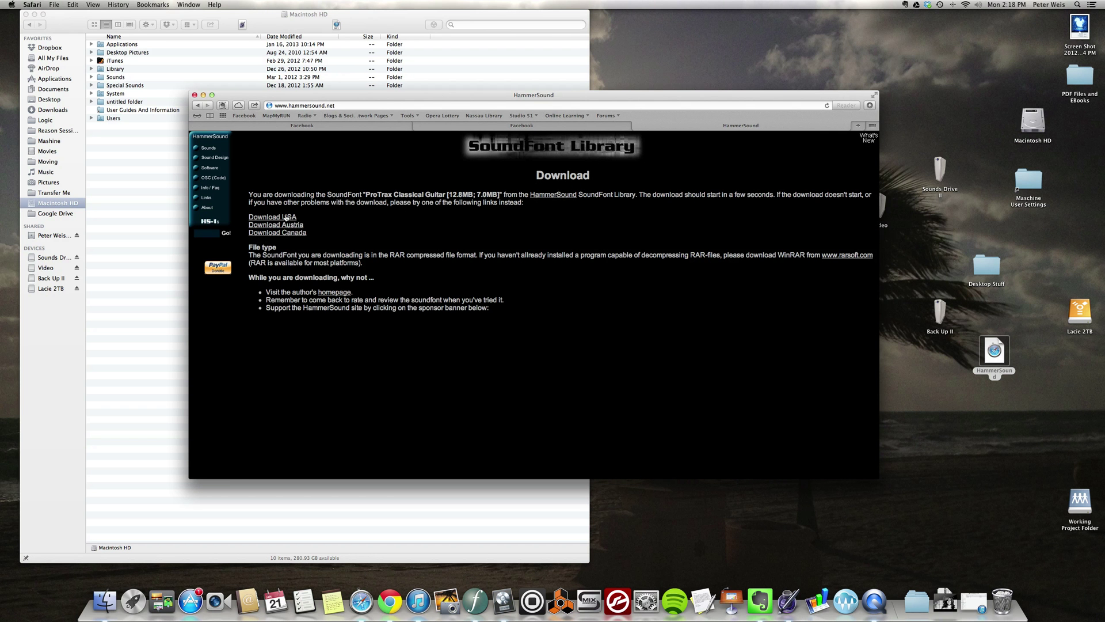
{"action": "left_click", "coordinate": [285, 217]}
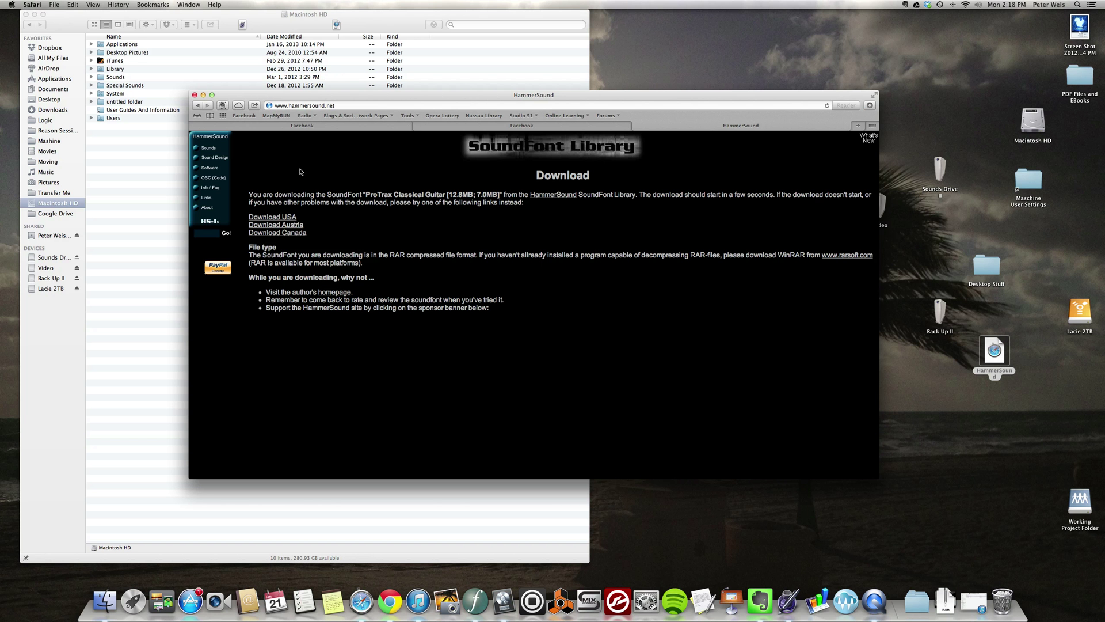
{"action": "left_click", "coordinate": [208, 96]}
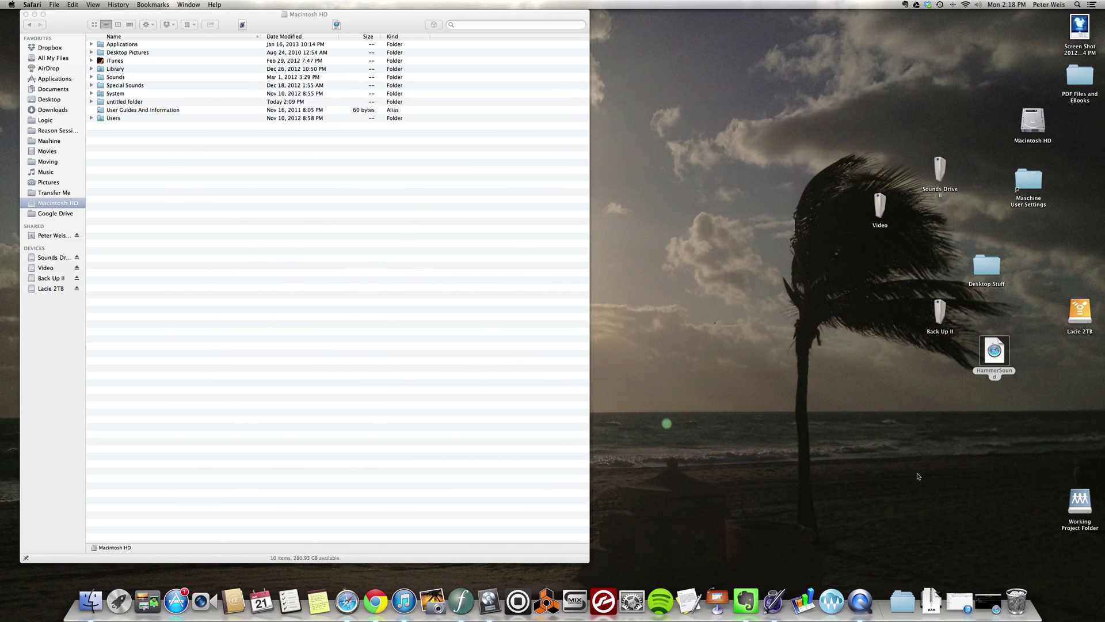
Drag ProTrax_Classical_Guitar.rar from the Downloads stack onto the desktop and shift Finder right.
{"action": "left_click", "coordinate": [931, 599]}
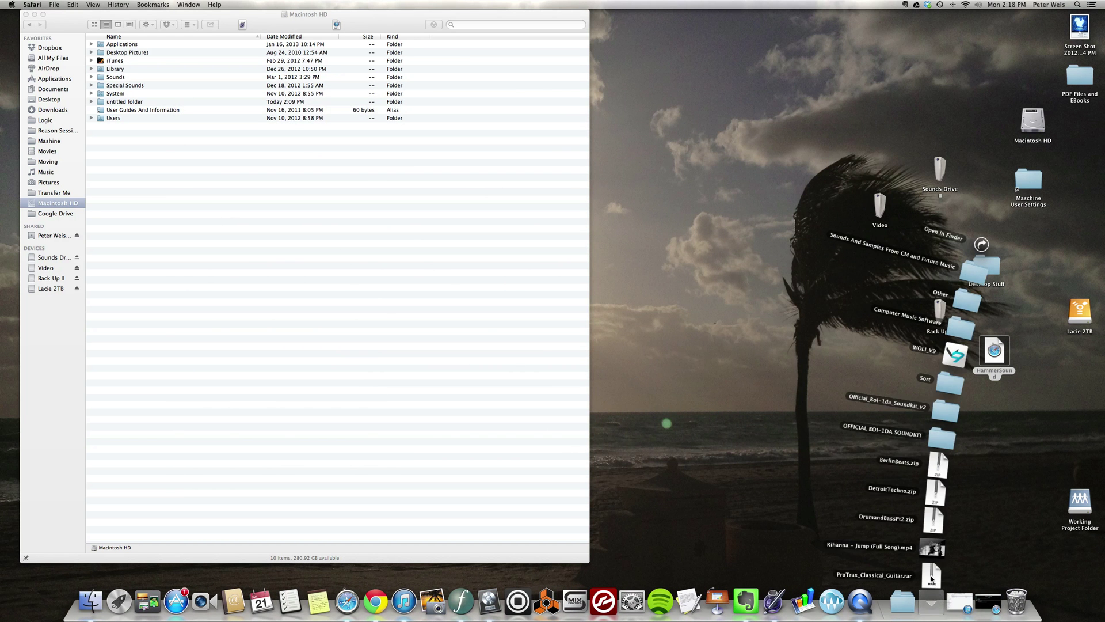
{"action": "left_click_drag", "start_coordinate": [931, 577], "coordinate": [687, 196]}
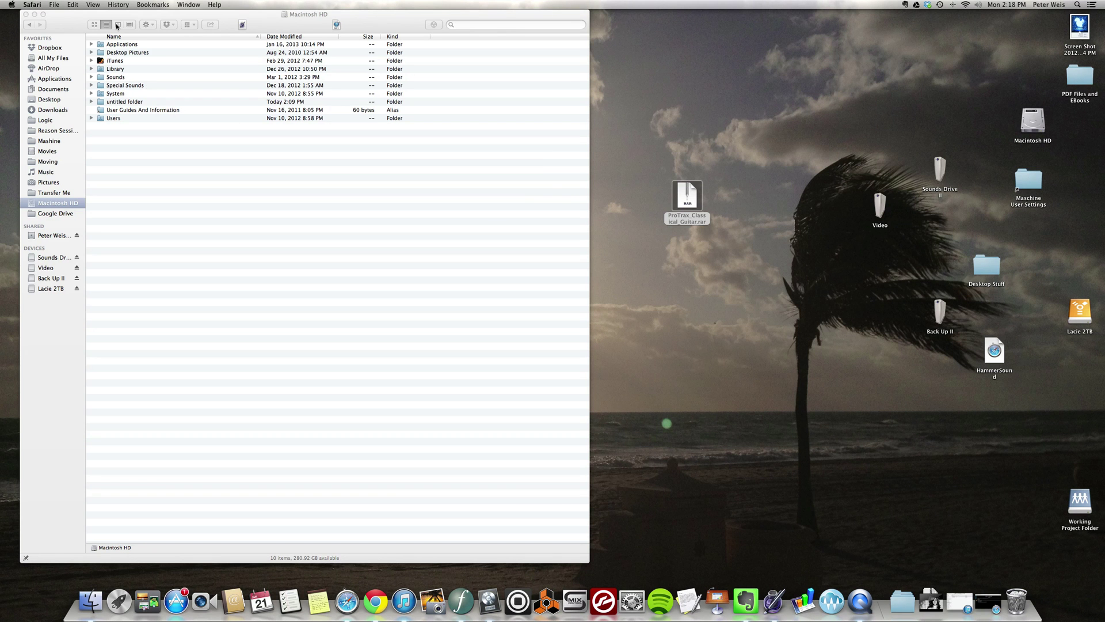
{"action": "left_click", "coordinate": [68, 22]}
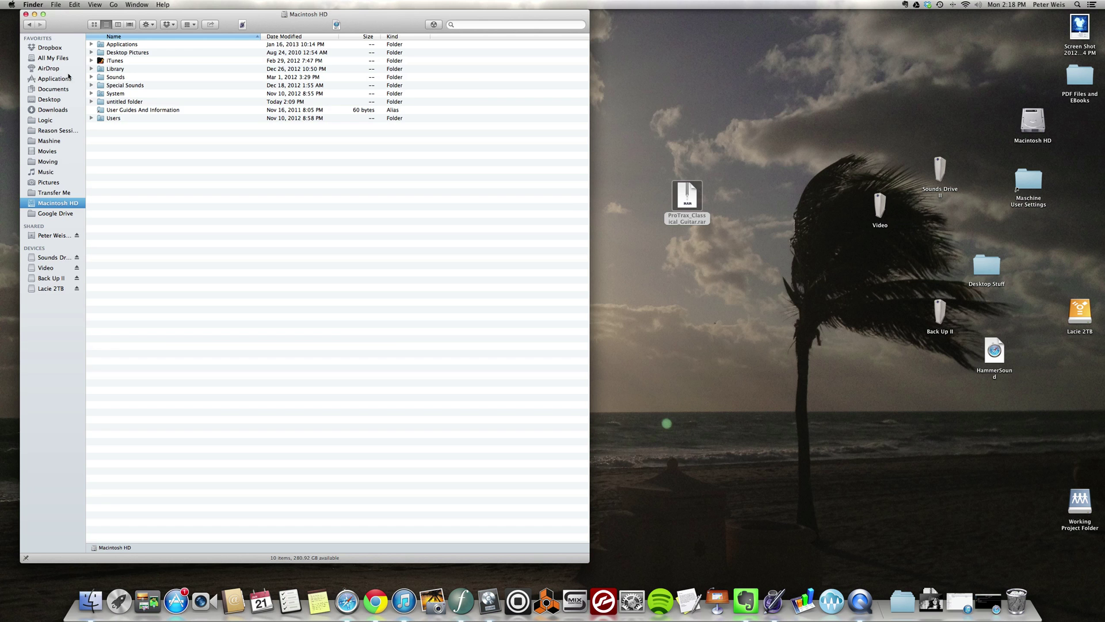
{"action": "left_click_drag", "start_coordinate": [252, 15], "coordinate": [334, 15]}
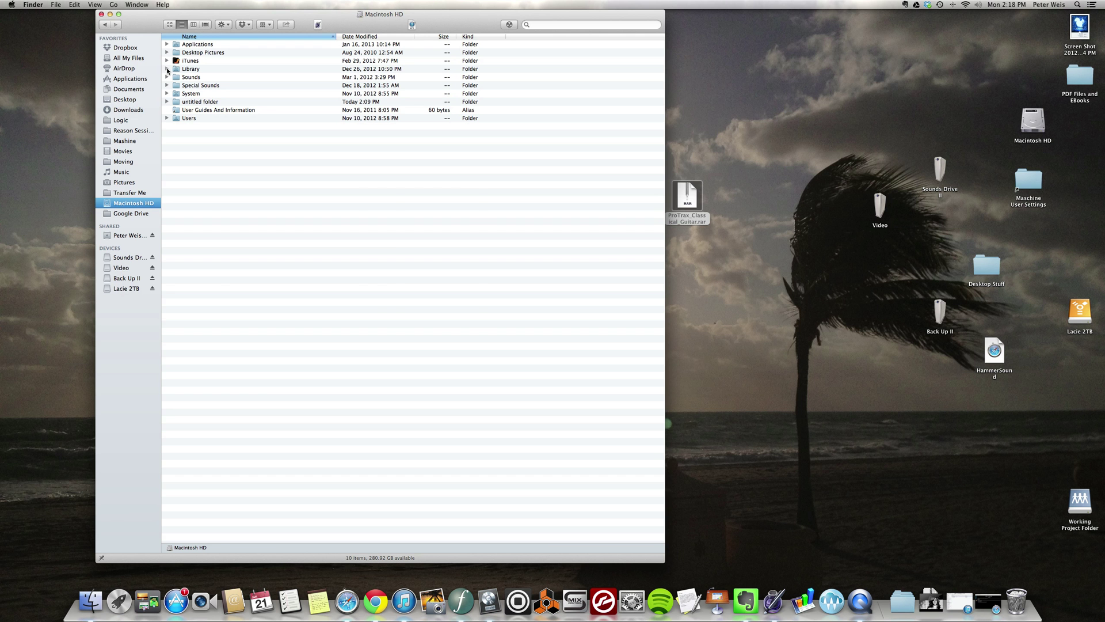
Expand Library › Application Support › Logic on Macintosh HD and select Sampler Instruments.
{"action": "left_click", "coordinate": [167, 69]}
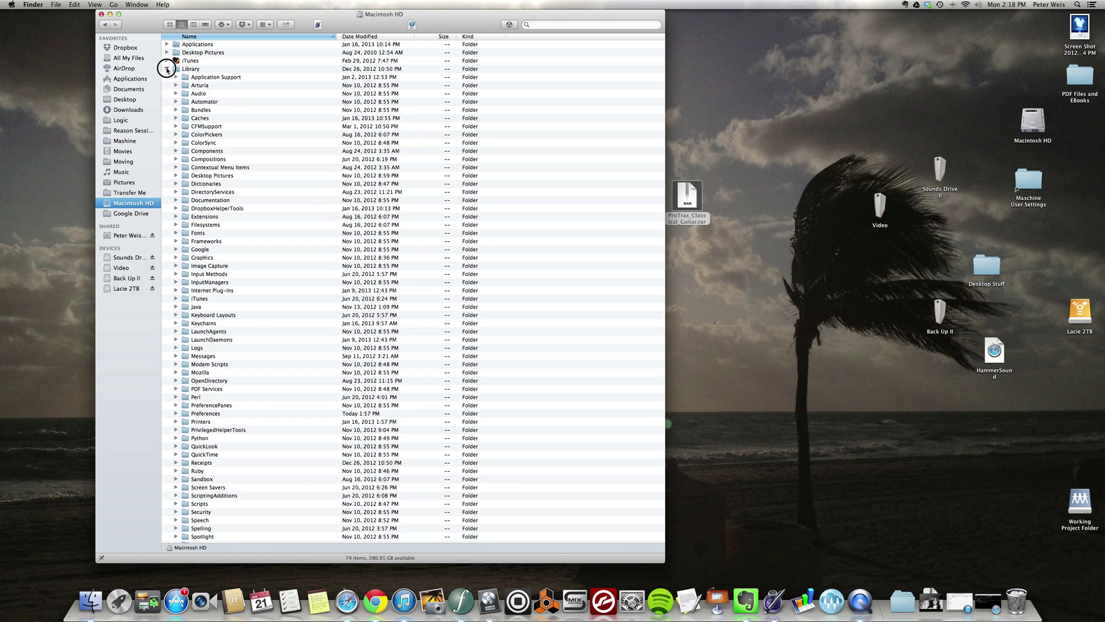
{"action": "left_click", "coordinate": [167, 68]}
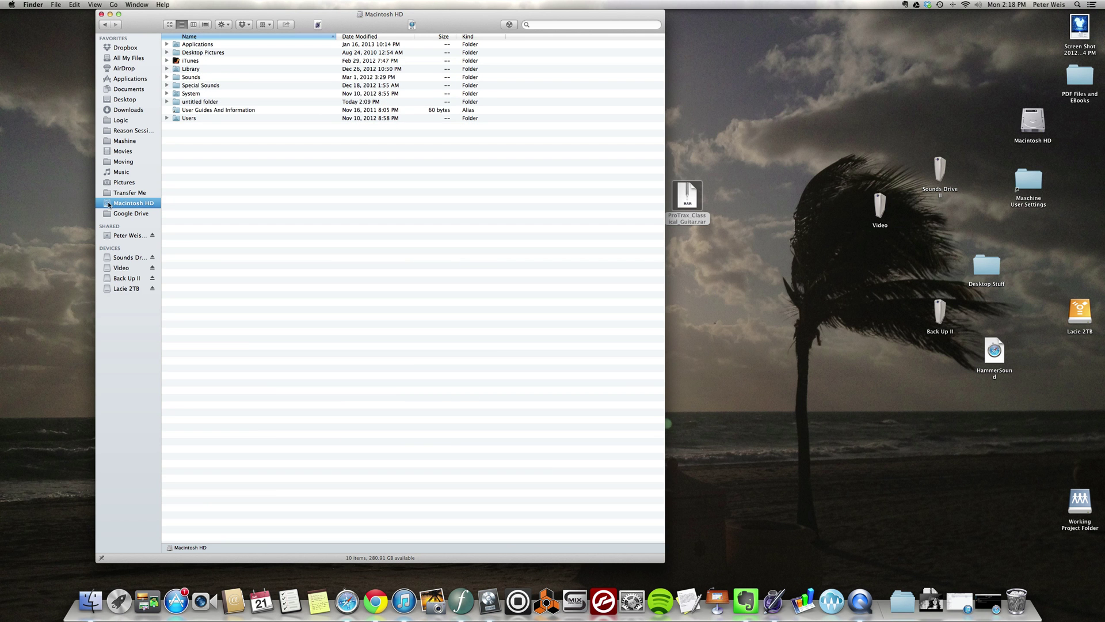
{"action": "left_click", "coordinate": [167, 69]}
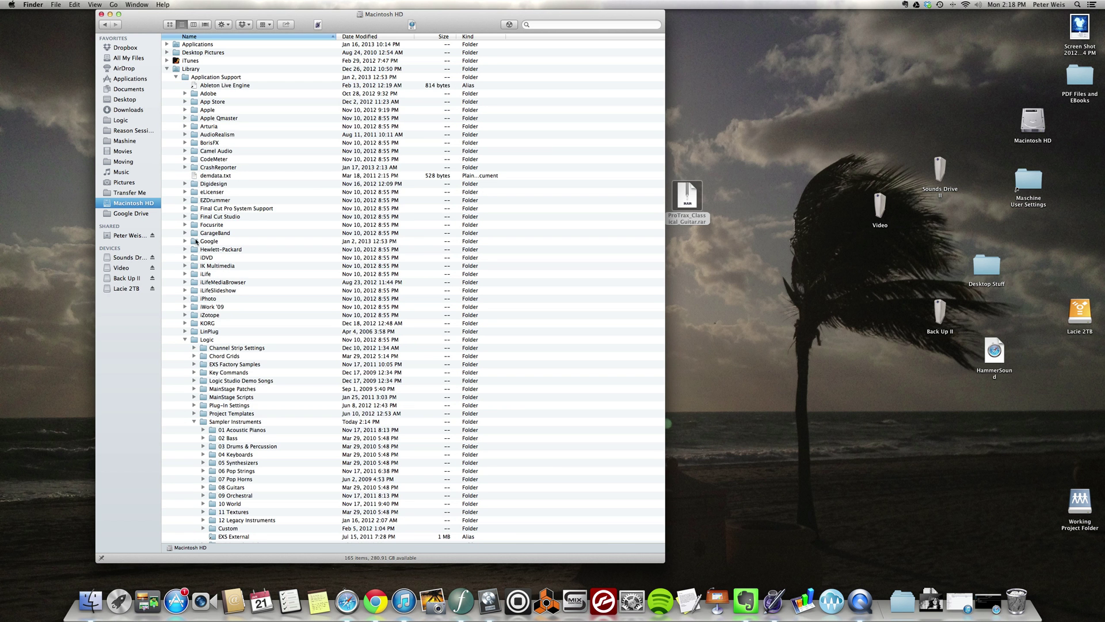
{"action": "left_click", "coordinate": [195, 340]}
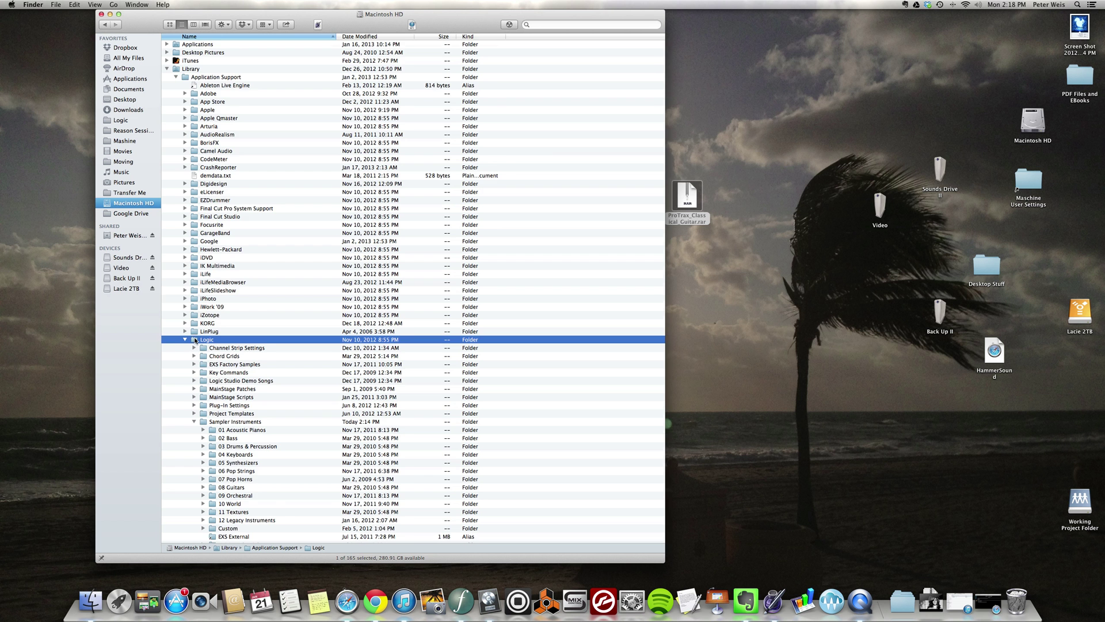
{"action": "scroll", "coordinate": [195, 340], "scroll_direction": "down", "scroll_amount": 5}
{"action": "left_click", "coordinate": [203, 344]}
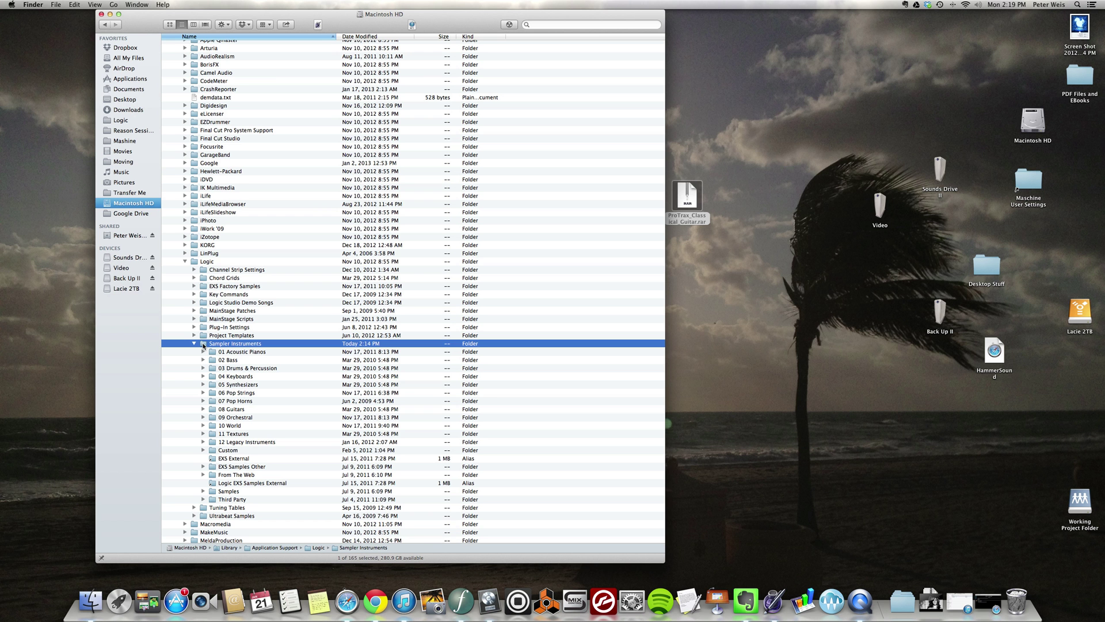
Create a new folder named Soundfonts inside Sampler Instruments.
{"action": "double_click", "coordinate": [203, 343]}
{"action": "key", "text": "super+shift+n"}
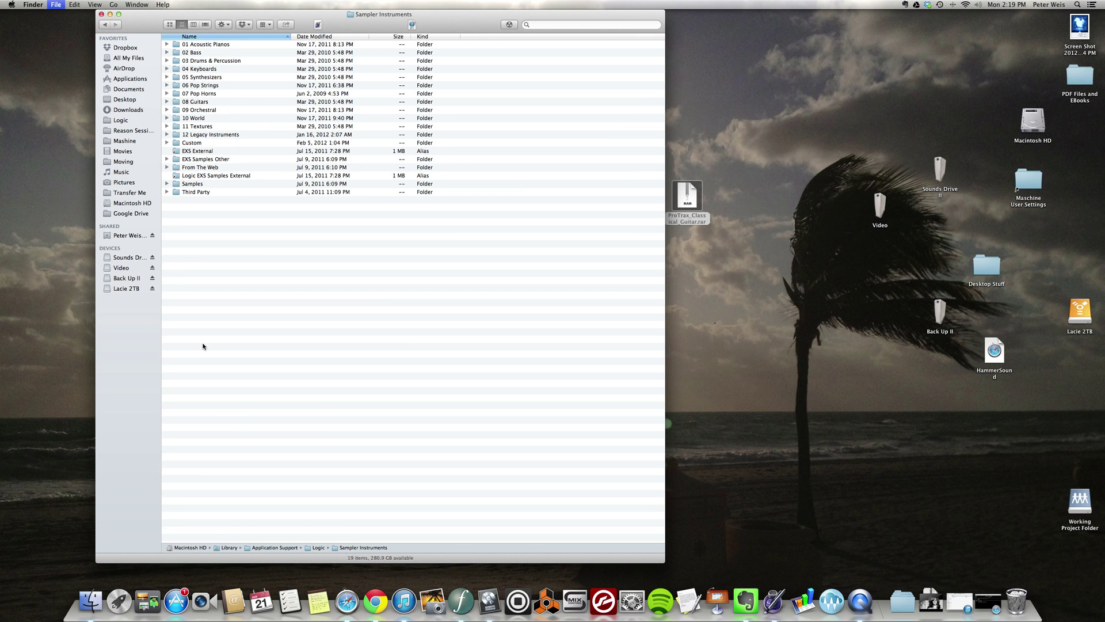
{"action": "type", "text": "Soundfonts"}
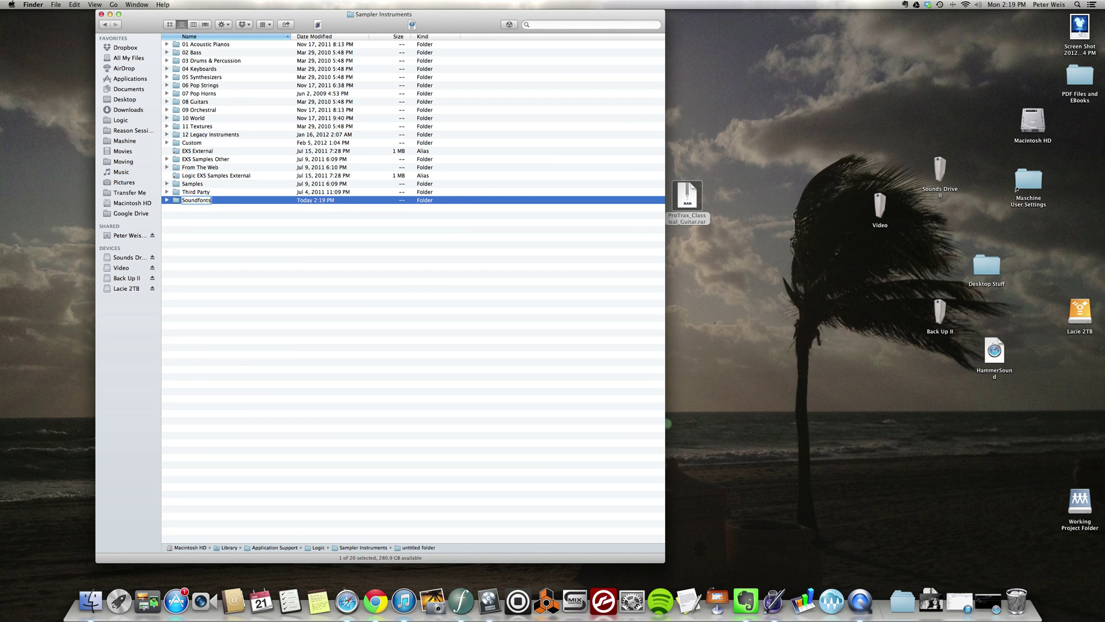
{"action": "key", "text": "Return"}
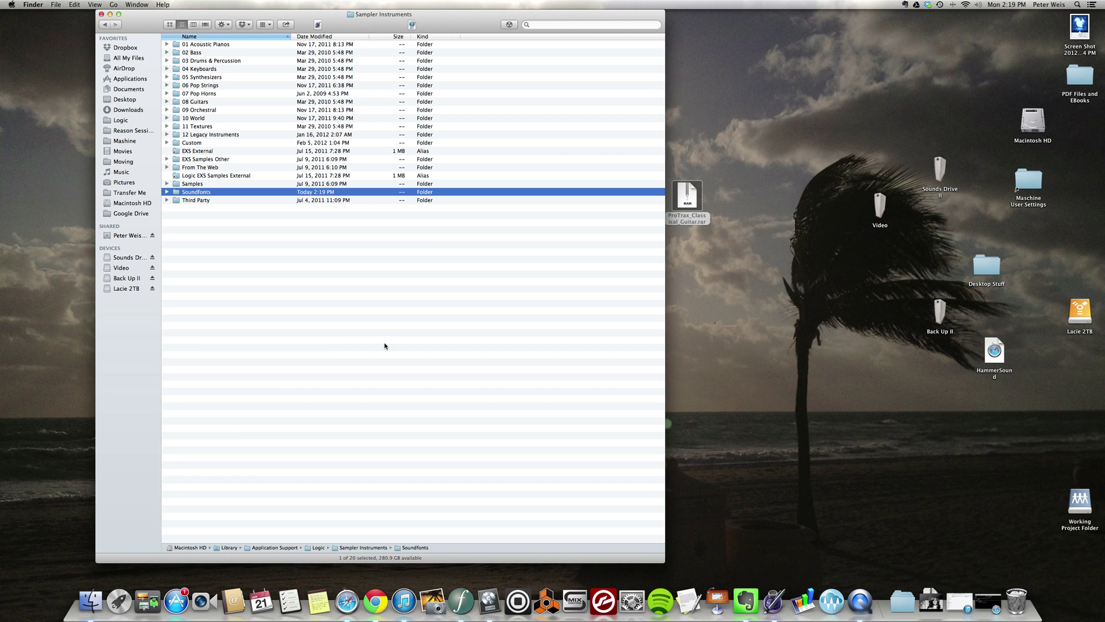
Extract ProTrax_Classical_Guitar.rar and move the sf2 file into the Soundfonts folder.
{"action": "left_click_drag", "start_coordinate": [693, 202], "coordinate": [759, 159]}
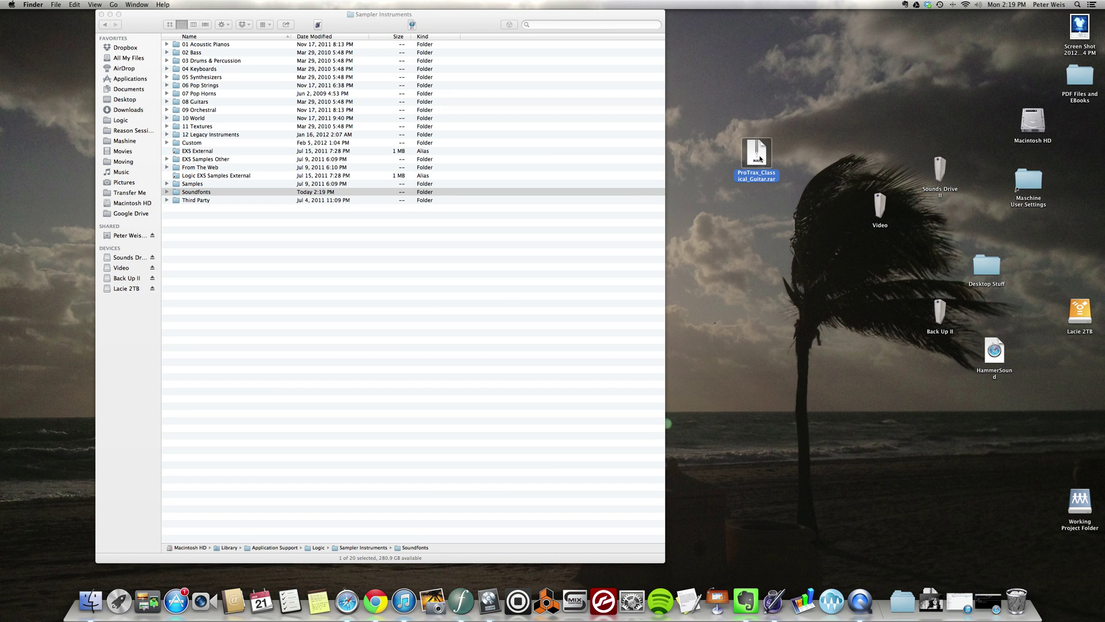
{"action": "double_click", "coordinate": [760, 159]}
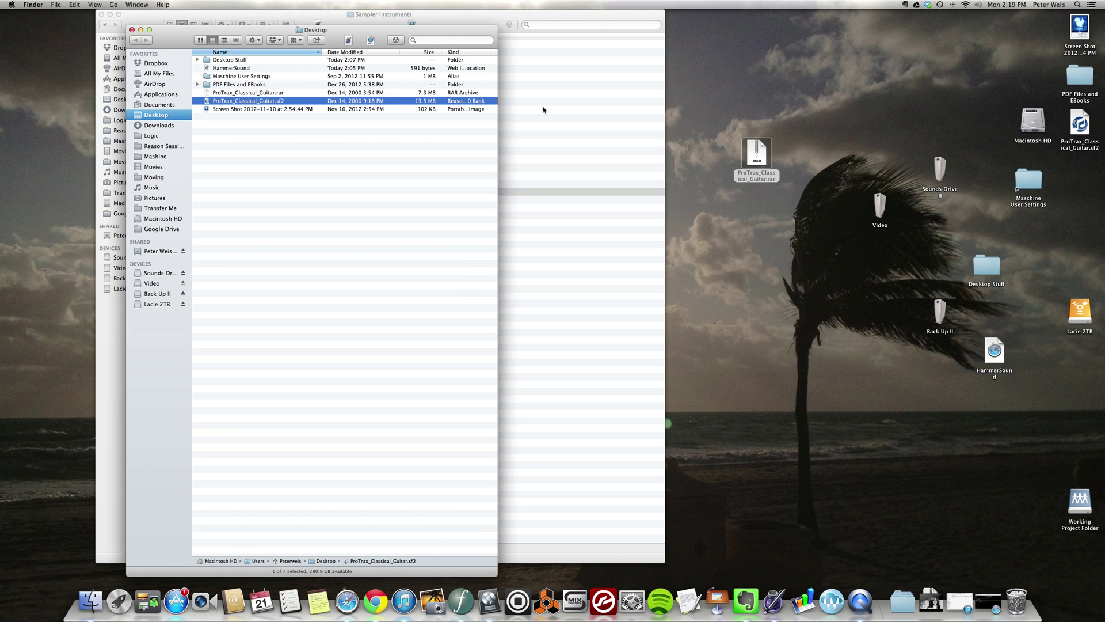
{"action": "left_click", "coordinate": [133, 29]}
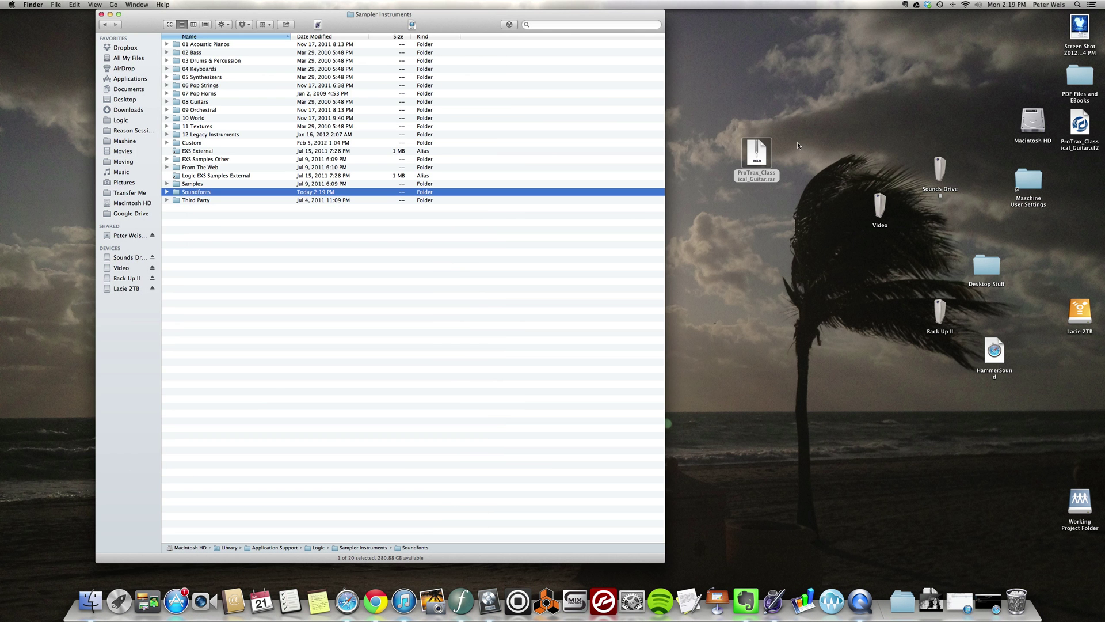
{"action": "left_click_drag", "start_coordinate": [1082, 124], "coordinate": [743, 248]}
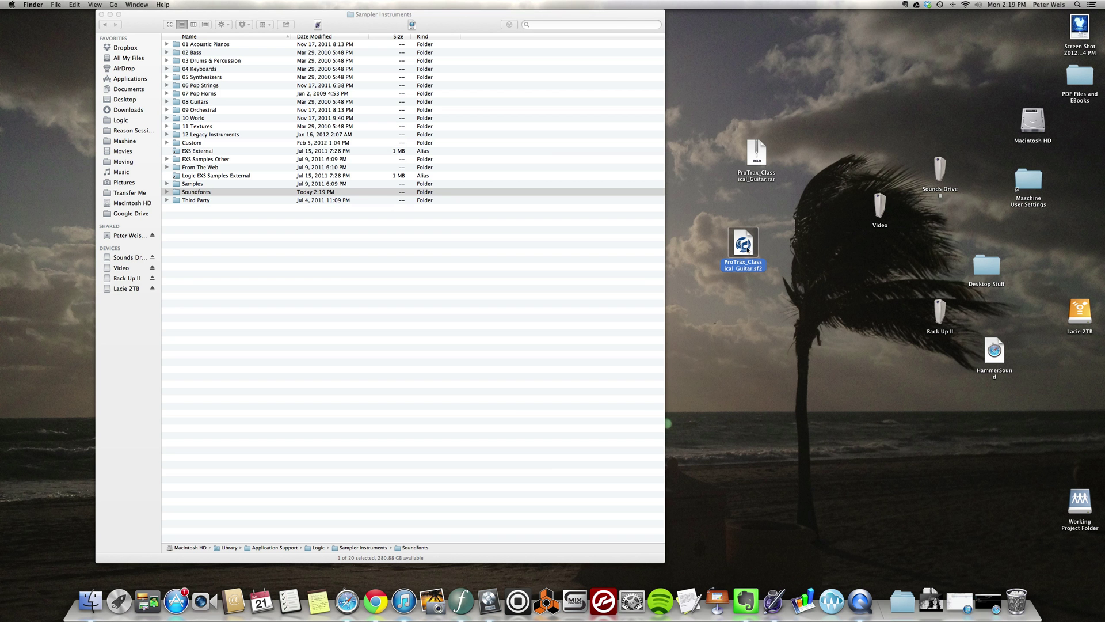
{"action": "left_click_drag", "start_coordinate": [743, 246], "coordinate": [203, 193]}
{"action": "left_click", "coordinate": [166, 192]}
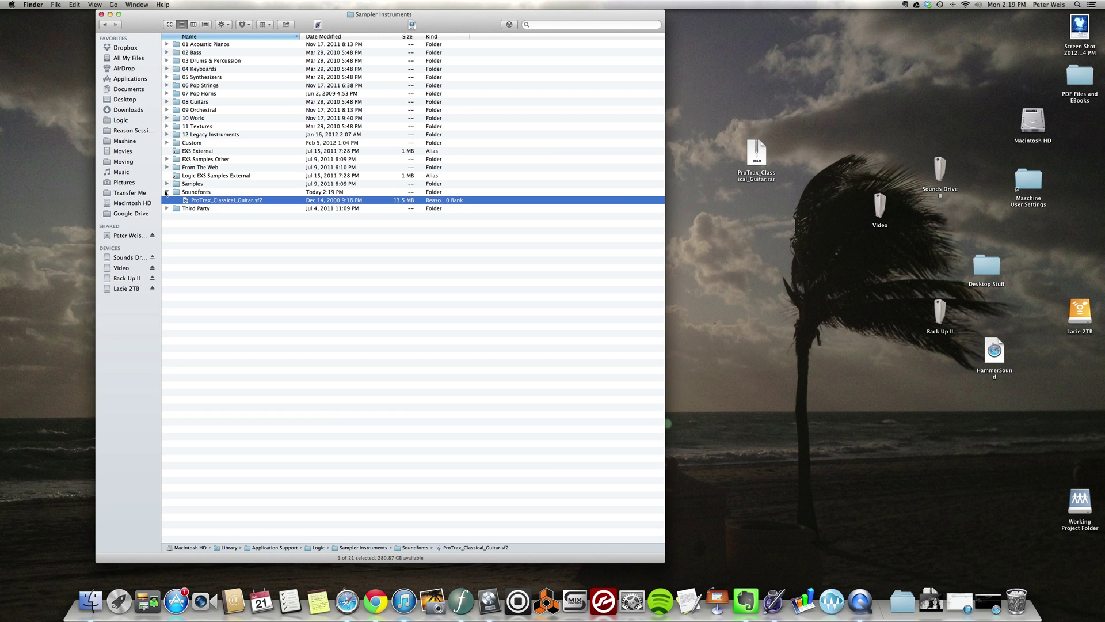
{"action": "left_click", "coordinate": [166, 191]}
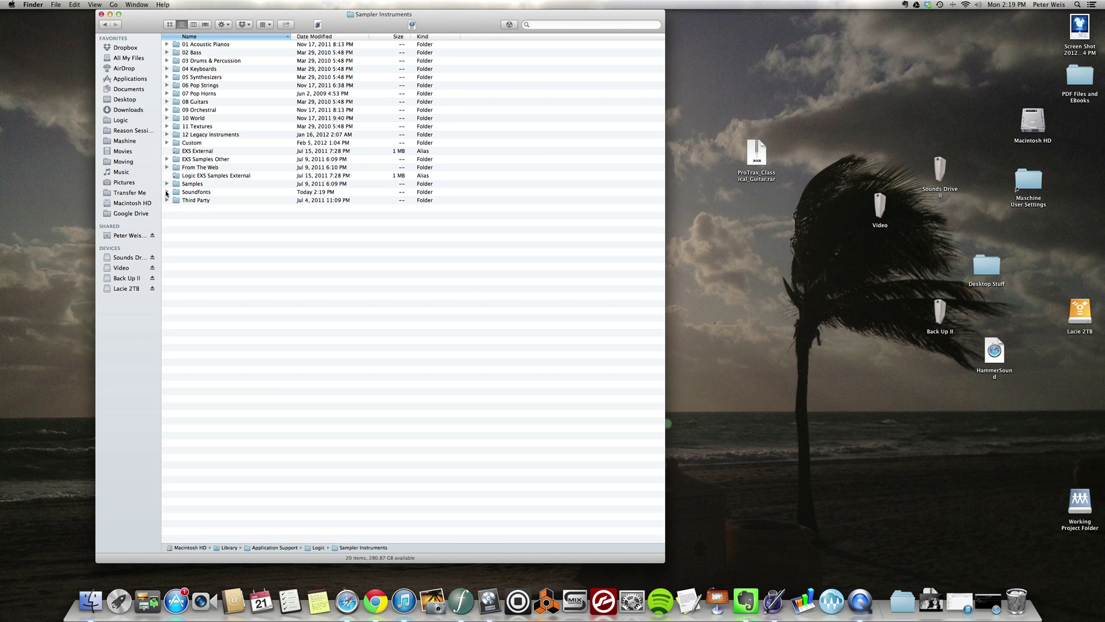
Launch Logic Pro so an Untitled project with a Grand Piano track appears.
{"action": "left_click", "coordinate": [490, 604]}
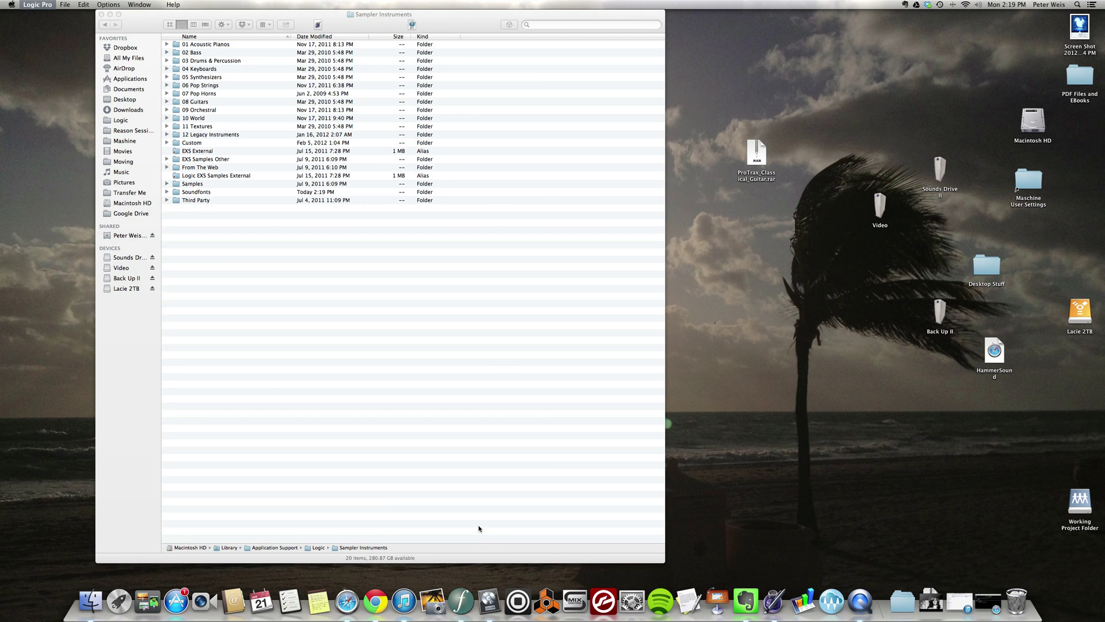
{"action": "left_click", "coordinate": [497, 526]}
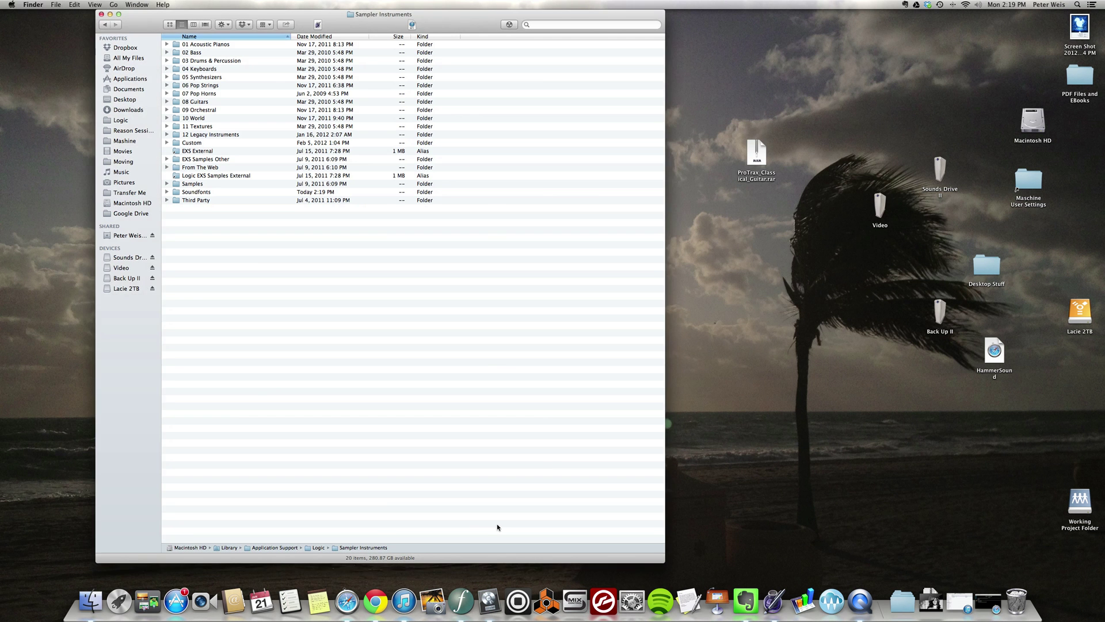
{"action": "left_click", "coordinate": [489, 601]}
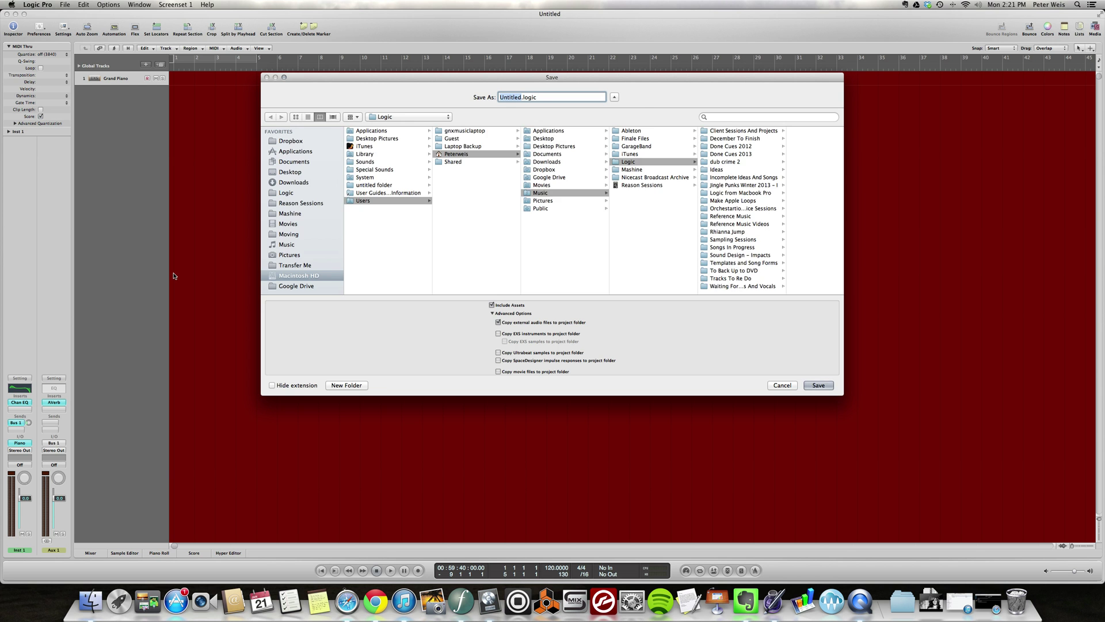
Dismiss the Save and QuickTime prompts, then move the Logic window right beside Finder.
{"action": "key", "text": "Return"}
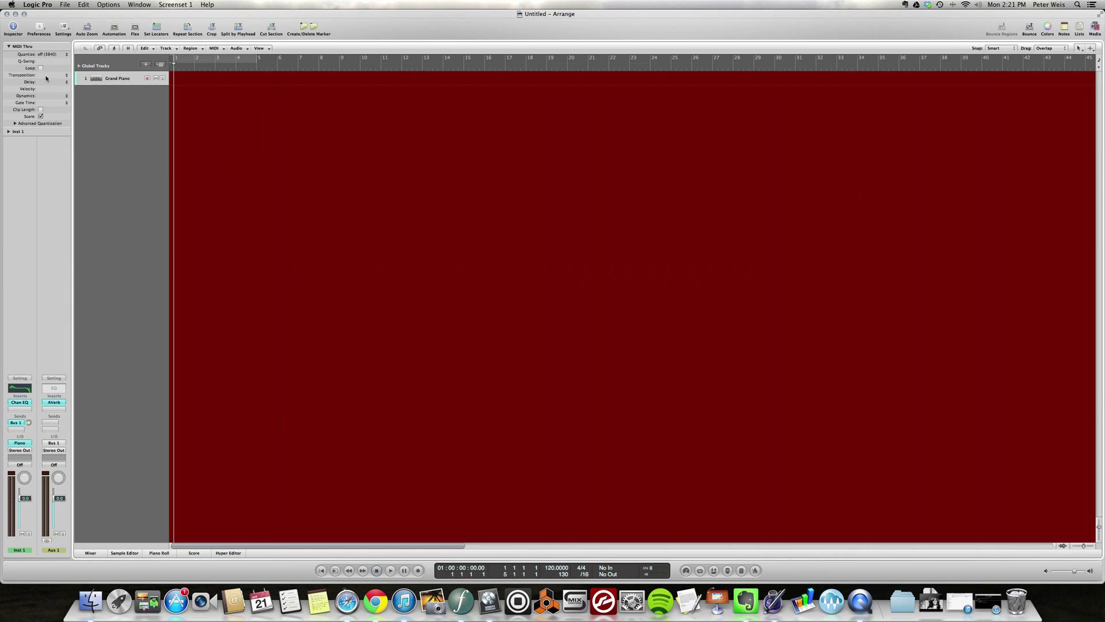
{"action": "key", "text": "super+Tab"}
{"action": "key", "text": "super+w"}
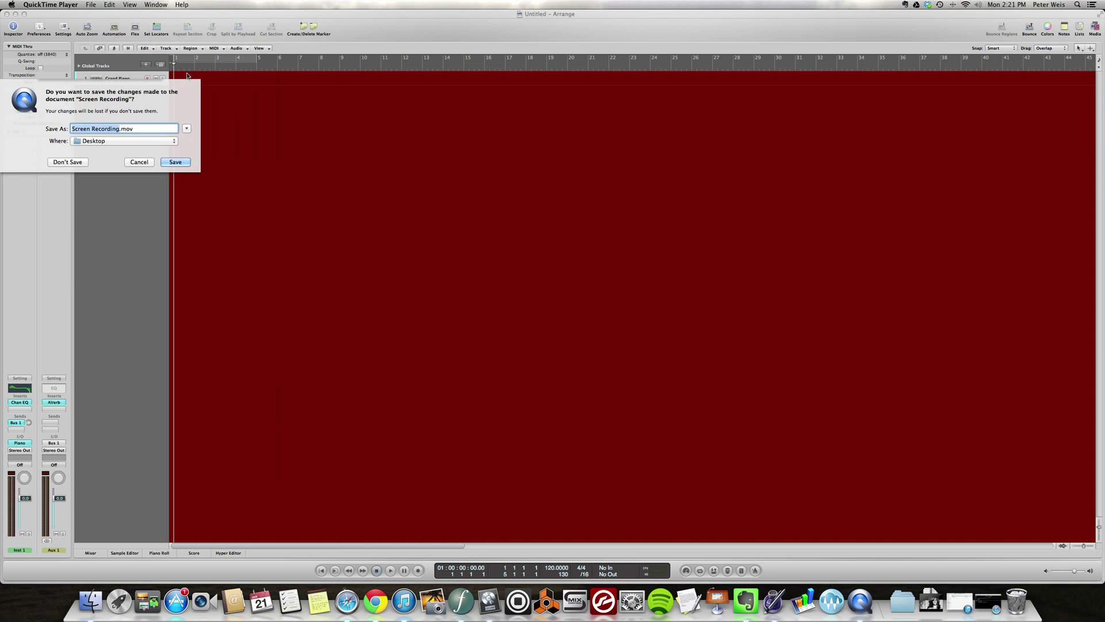
{"action": "left_click", "coordinate": [140, 163]}
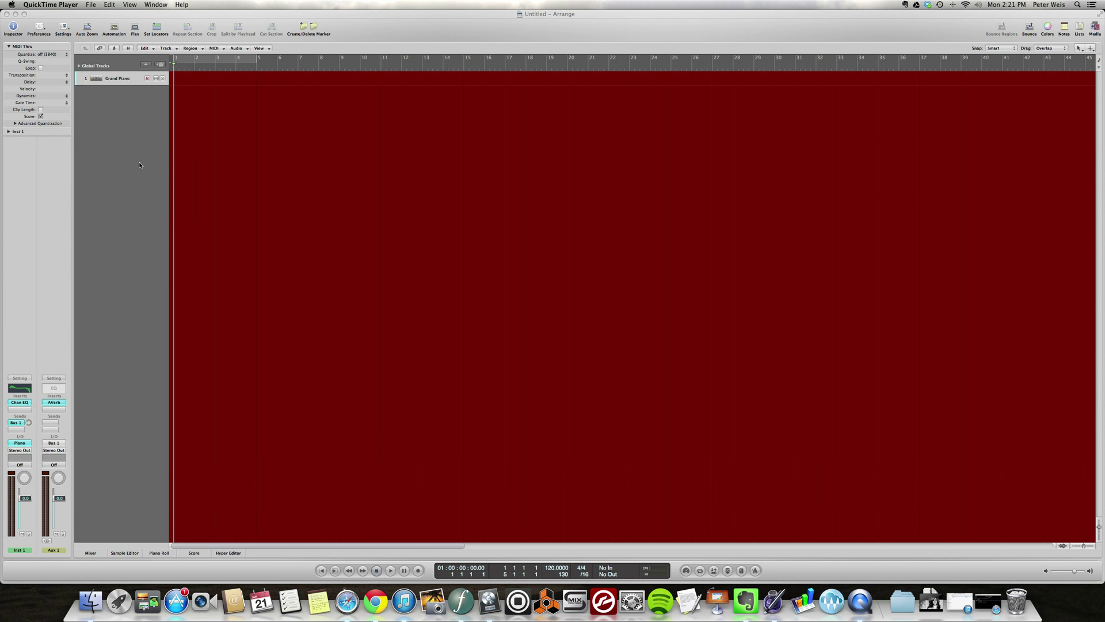
{"action": "left_click_drag", "start_coordinate": [353, 27], "coordinate": [475, 27]}
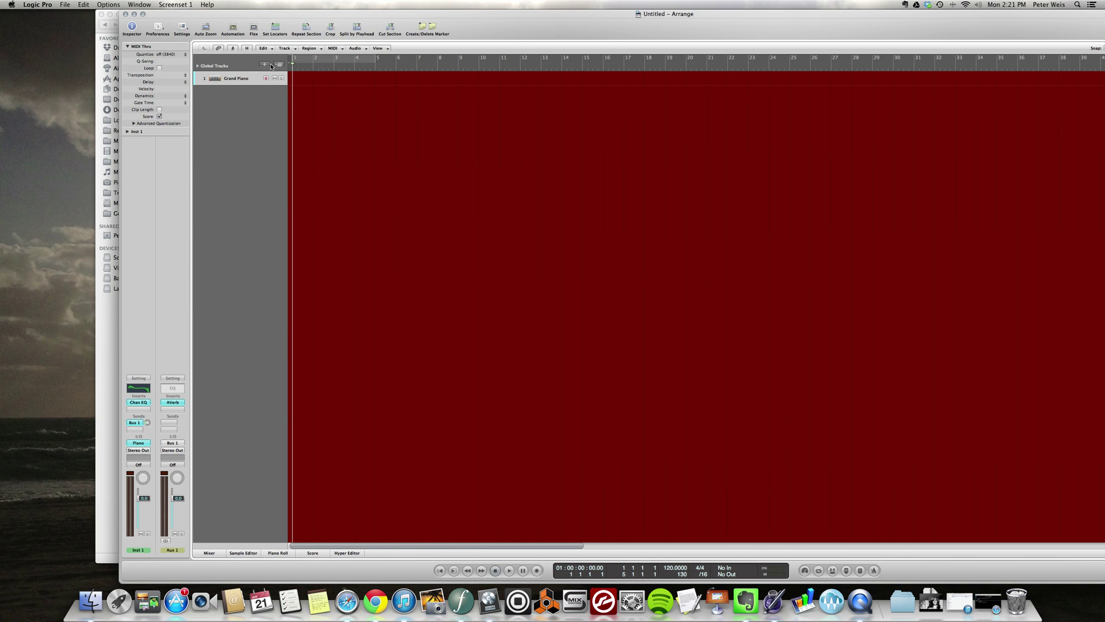
Add software instrument track Inst 2 with a mono EXS24 sampler.
{"action": "left_click", "coordinate": [271, 65]}
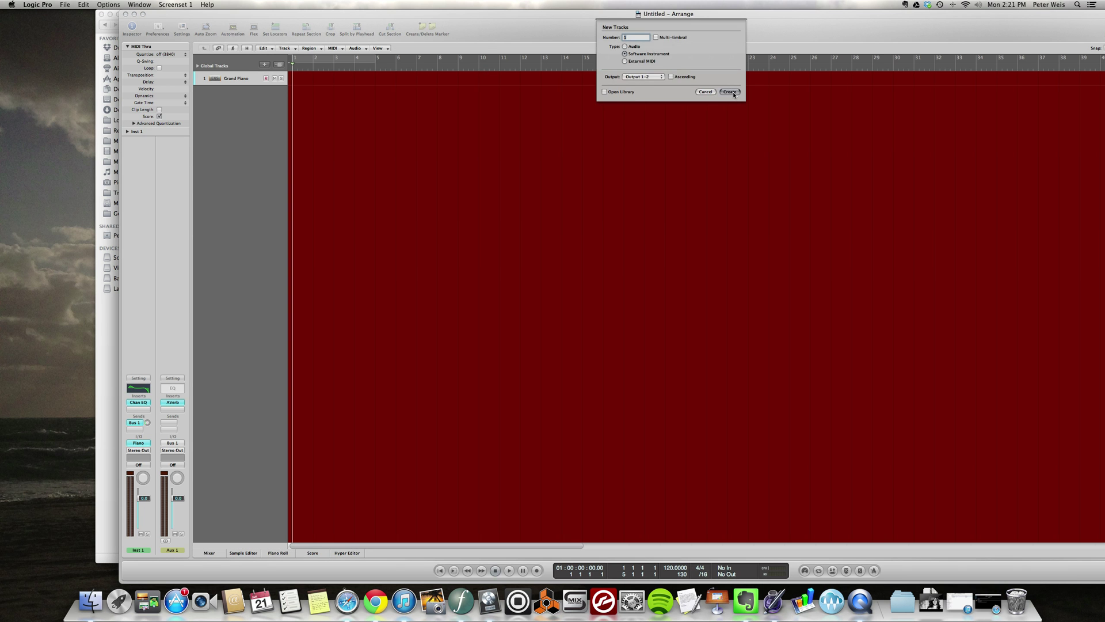
{"action": "left_click", "coordinate": [730, 93]}
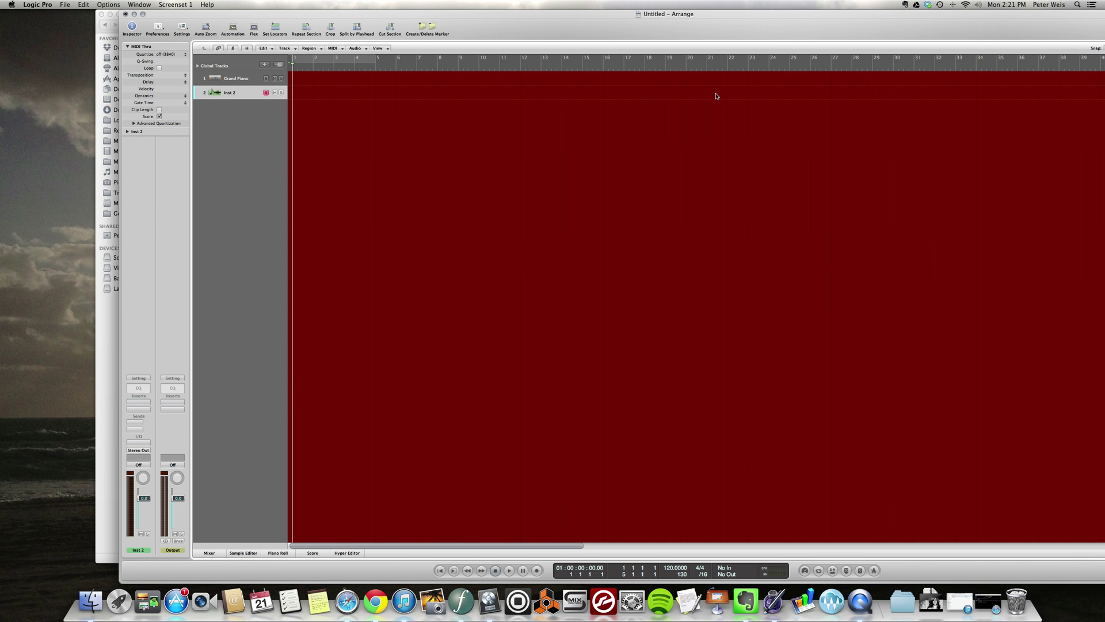
{"action": "left_click", "coordinate": [135, 430]}
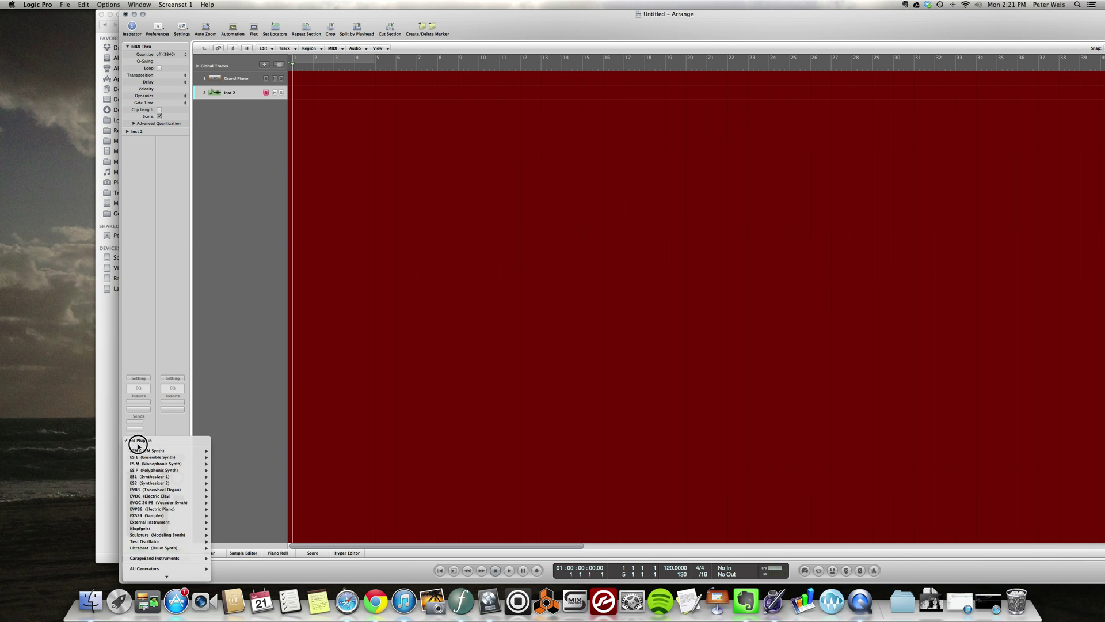
{"action": "mouse_move", "coordinate": [195, 515]}
{"action": "left_click", "coordinate": [230, 516]}
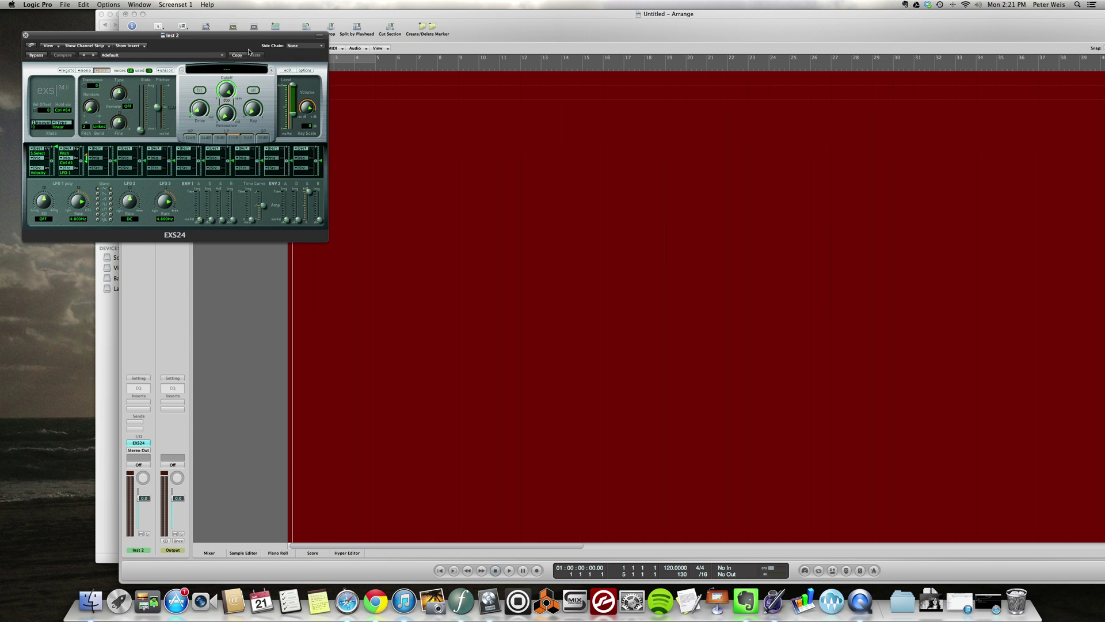
Load ProTrax_Classical_Guitar.sf2 from Factory › Soundfonts into the EXS24 sampler.
{"action": "left_click", "coordinate": [673, 187]}
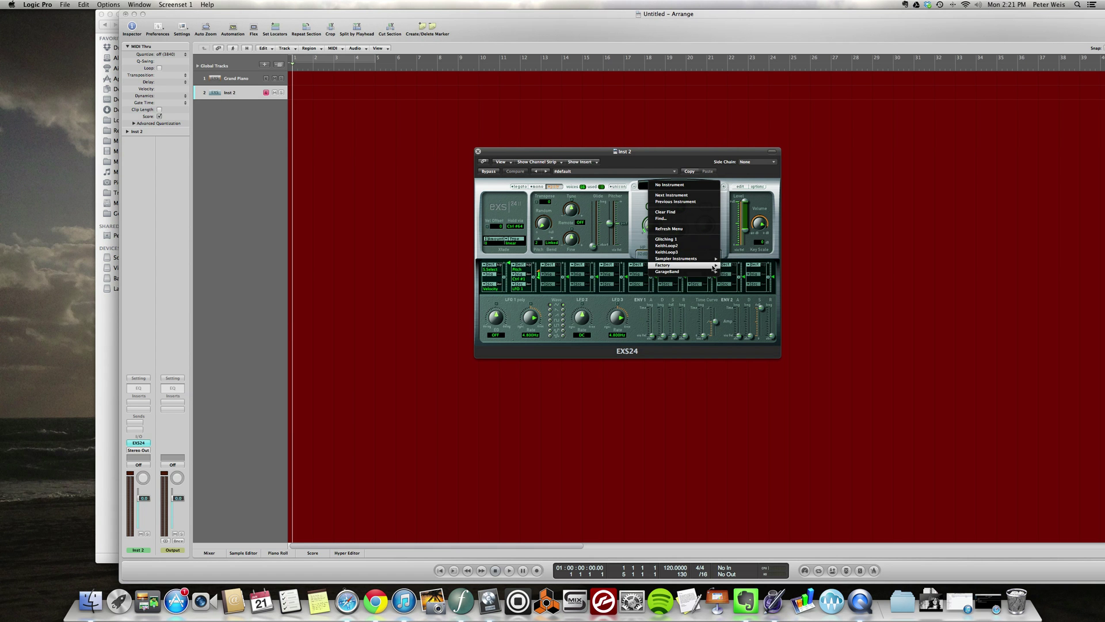
{"action": "left_click", "coordinate": [714, 268]}
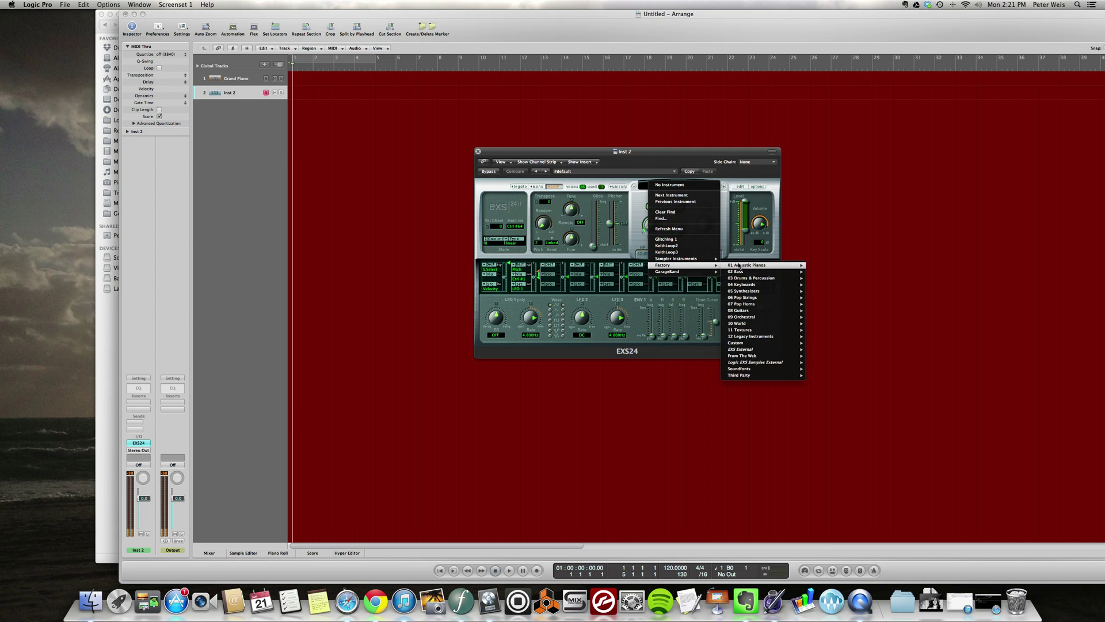
{"action": "mouse_move", "coordinate": [749, 370]}
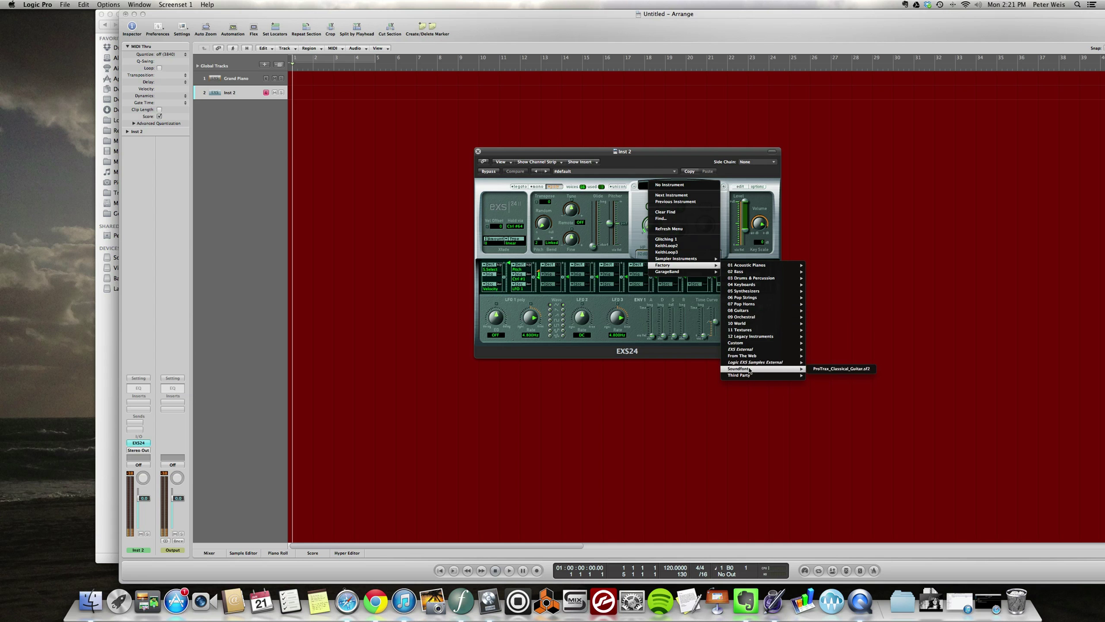
{"action": "left_click", "coordinate": [825, 371]}
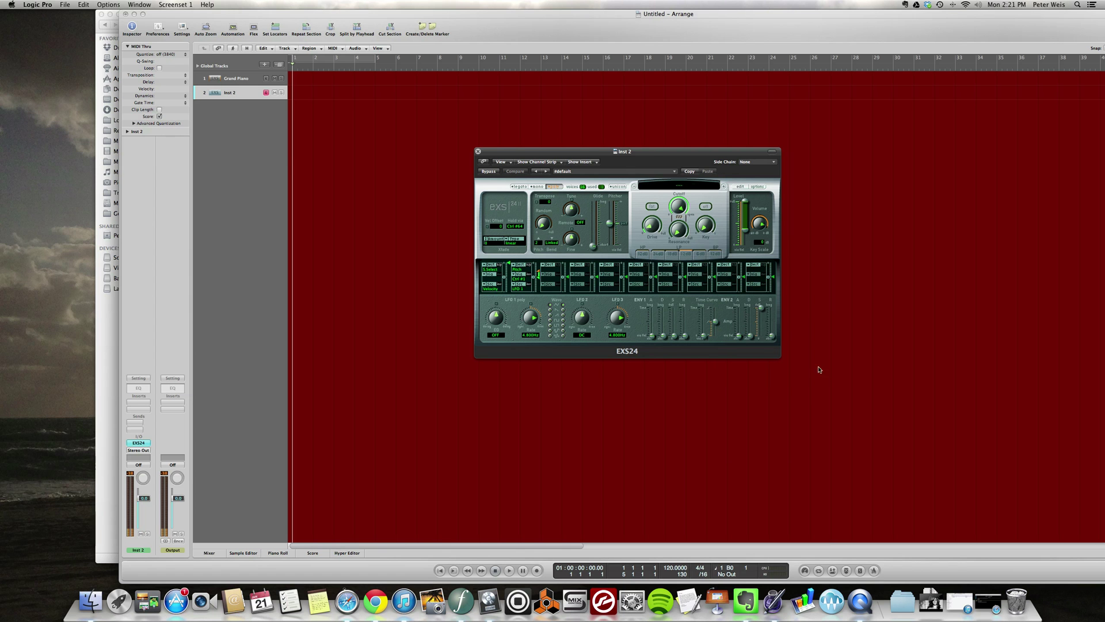